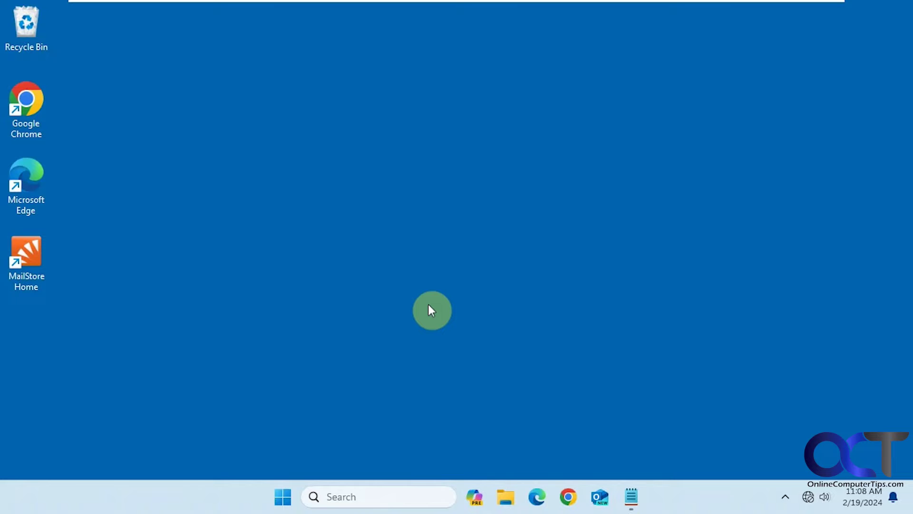
- Switch to the other user's sign-in screen, return to the original account, and clear the Start menu
click(288, 494)
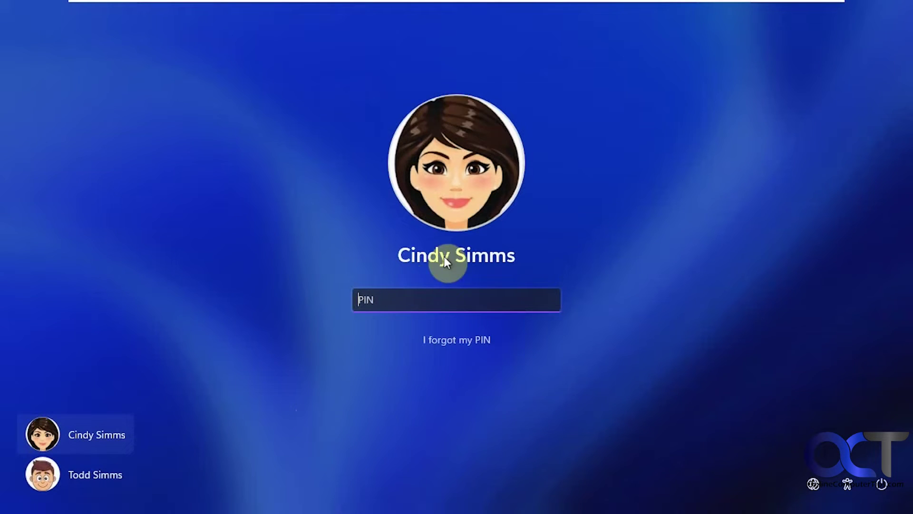
click(111, 473)
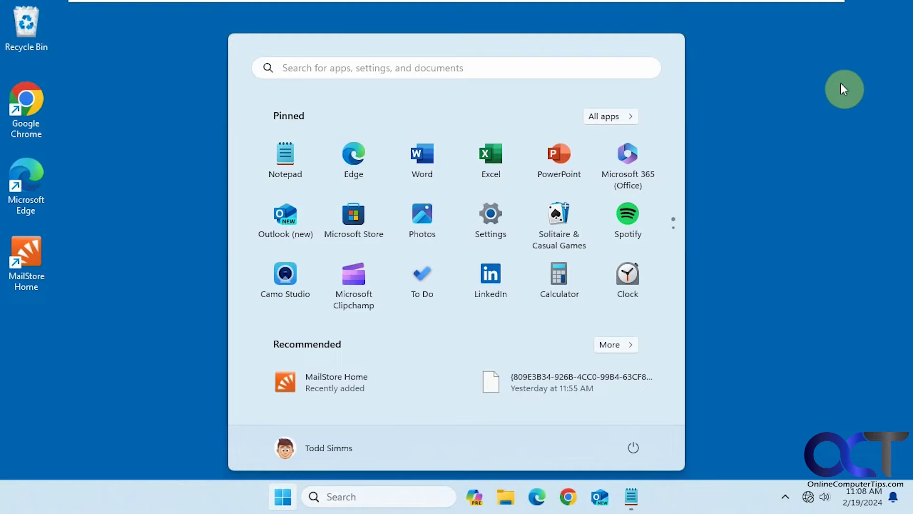
click(846, 86)
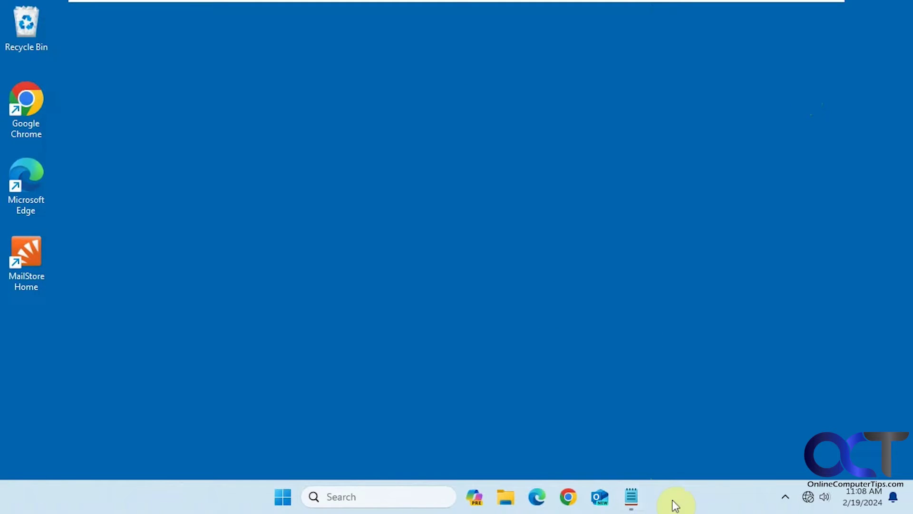
- Run netplwiz copied from the Notepad notes, review the Advanced tab's secure sign-in option, then cancel
click(632, 497)
click(87, 72)
double_click(87, 72)
key(ctrl+c)
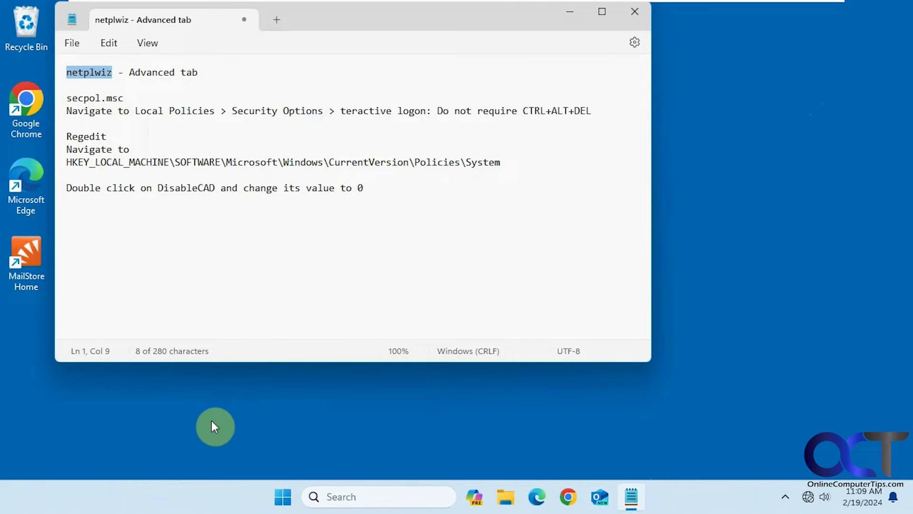
click(357, 496)
key(ctrl+v)
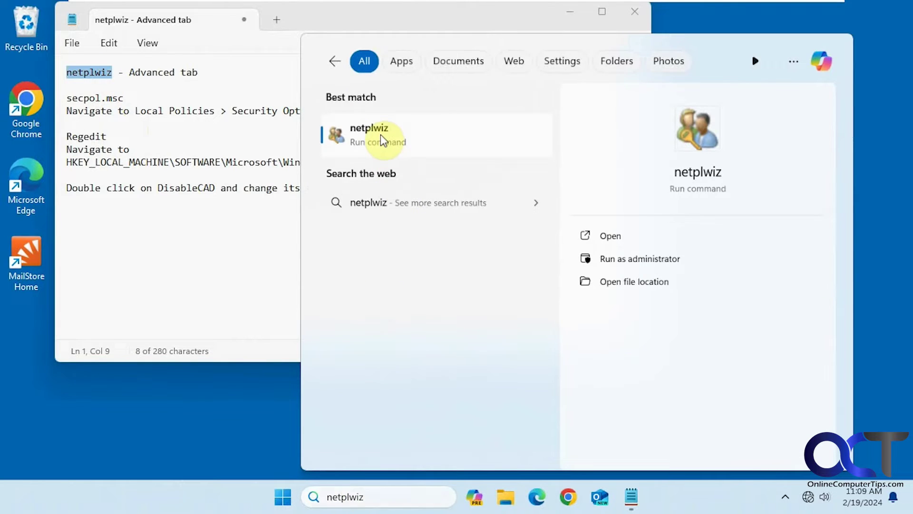
click(380, 134)
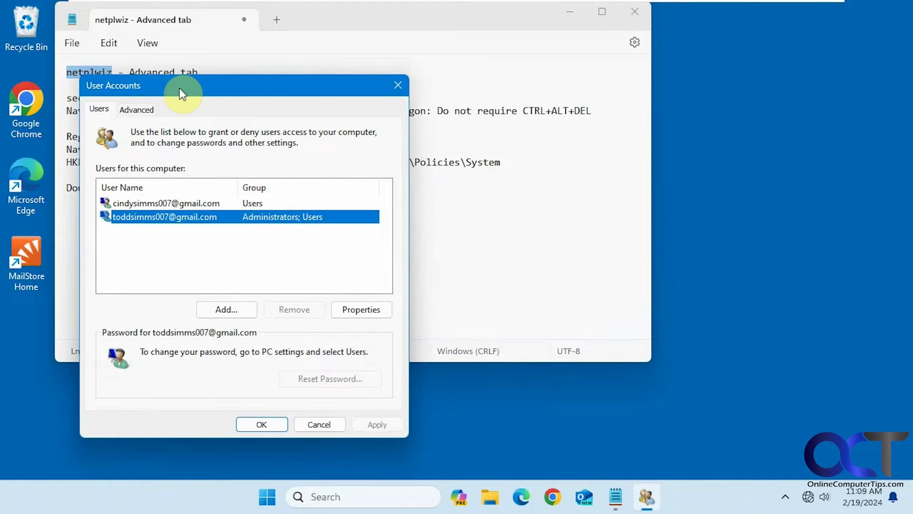
click(142, 113)
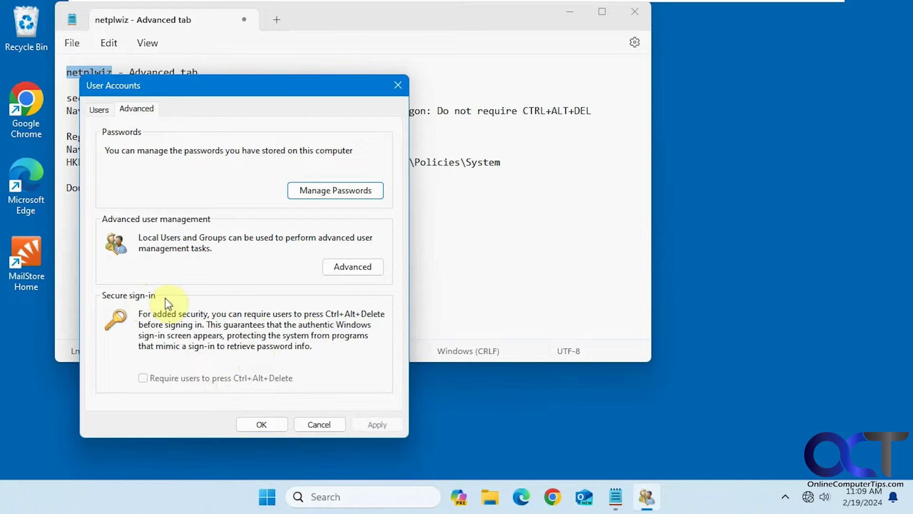
click(315, 424)
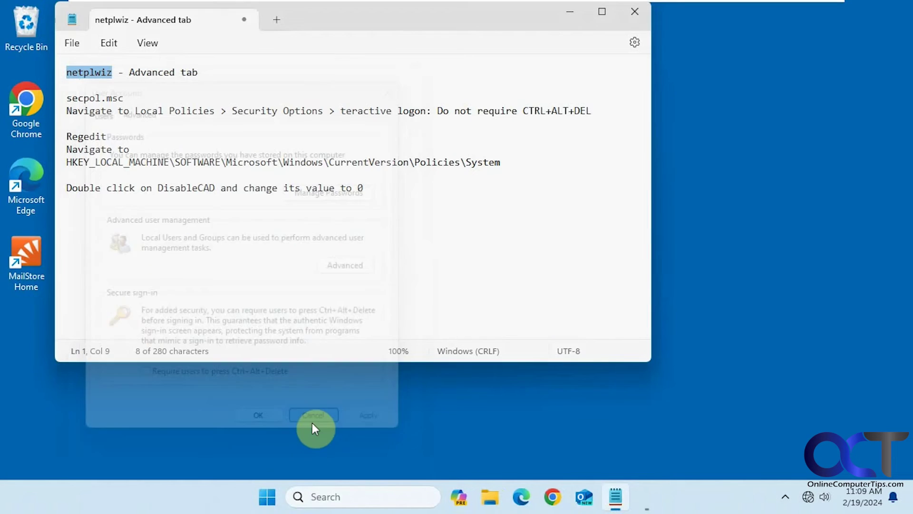
- Launch secpol.msc copied from the notes and position the Local Security Policy window beside them
click(304, 257)
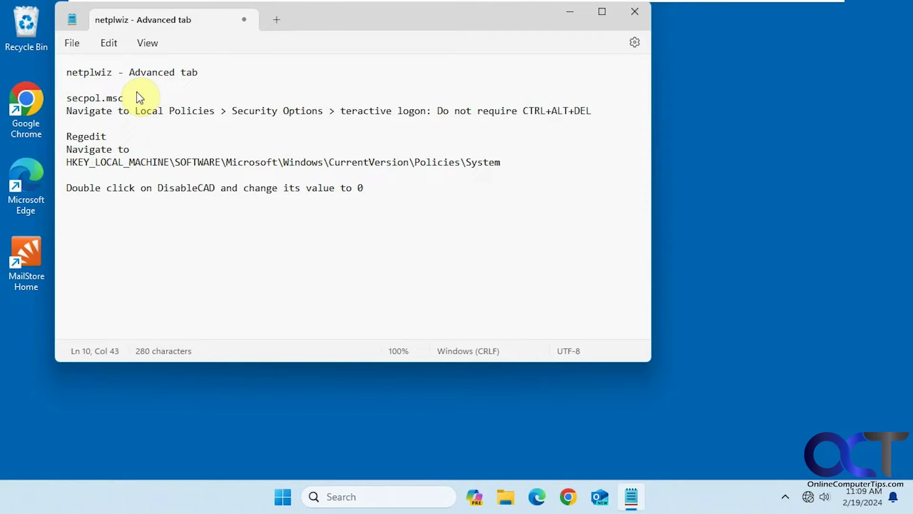
drag(139, 98, 68, 100)
key(ctrl+c)
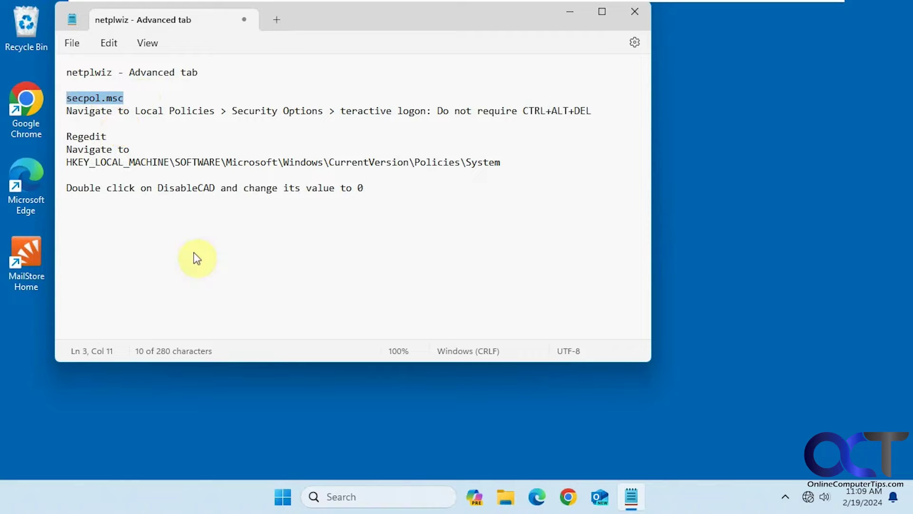
click(380, 491)
key(ctrl+v)
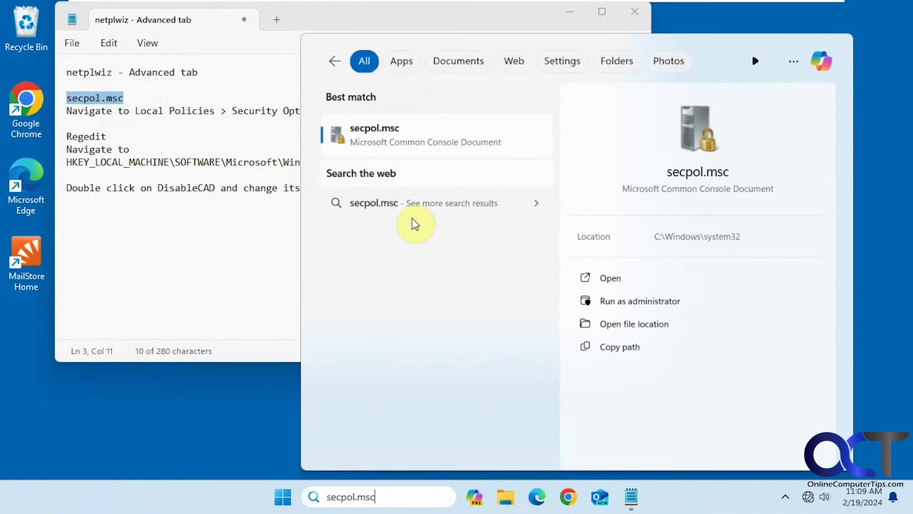
click(408, 144)
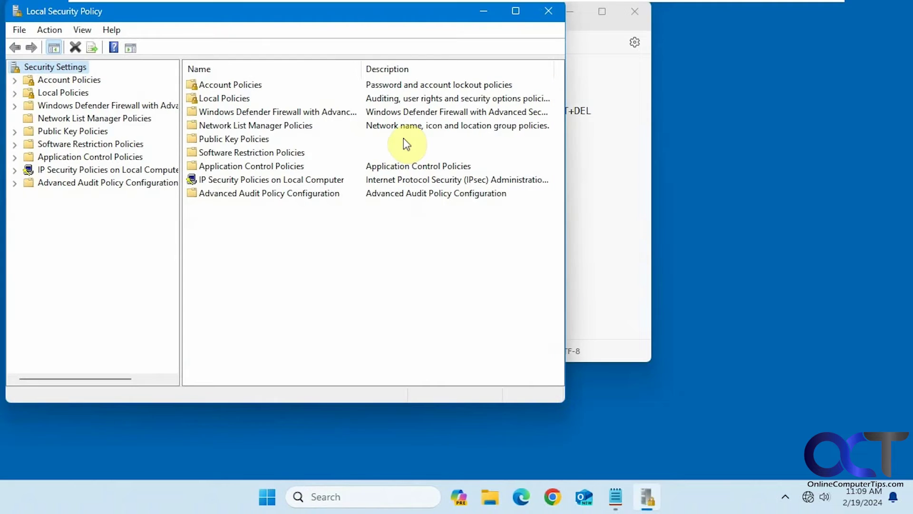
drag(314, 19, 557, 58)
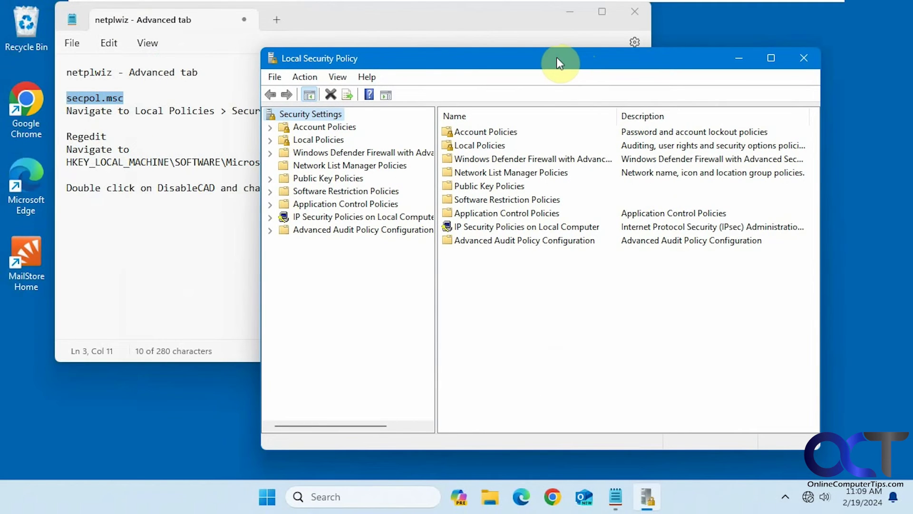
drag(406, 58, 396, 35)
- Open Local Policies > Security Options and focus the policy list to reach Interactive logon entries
click(259, 120)
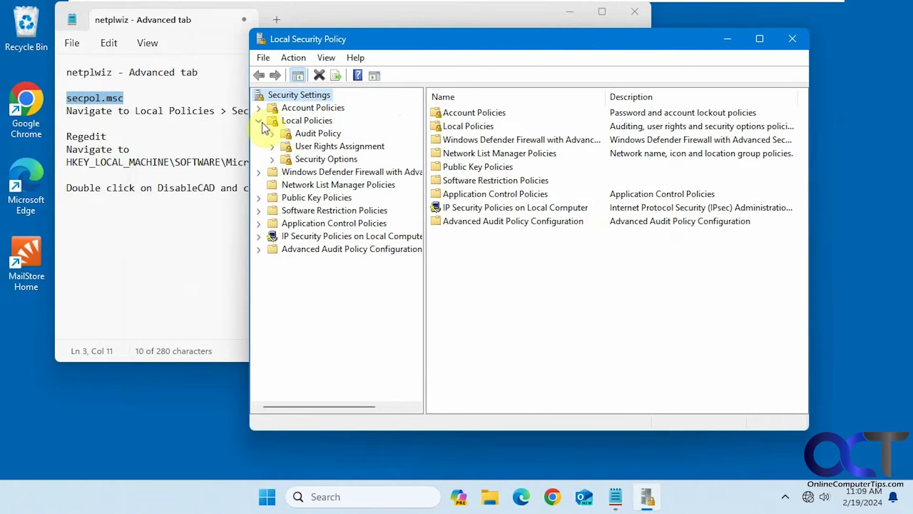
click(311, 147)
click(313, 159)
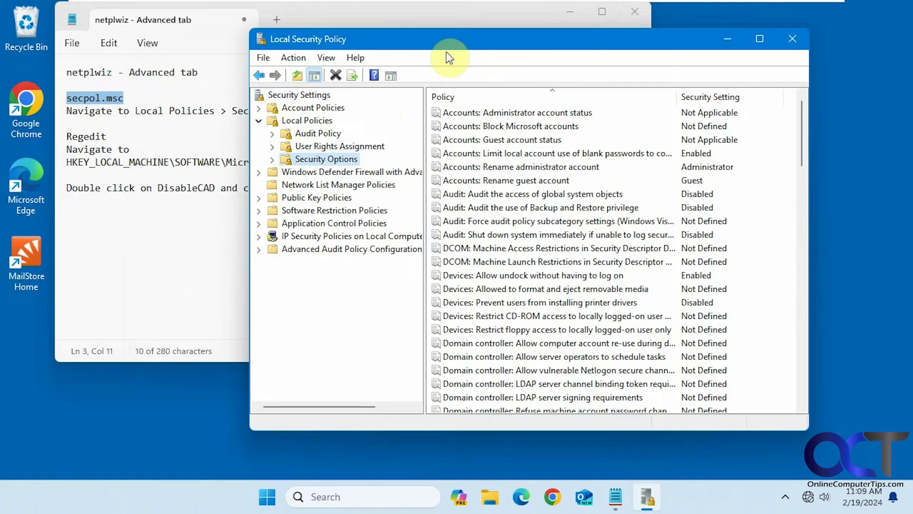
drag(446, 52, 422, 133)
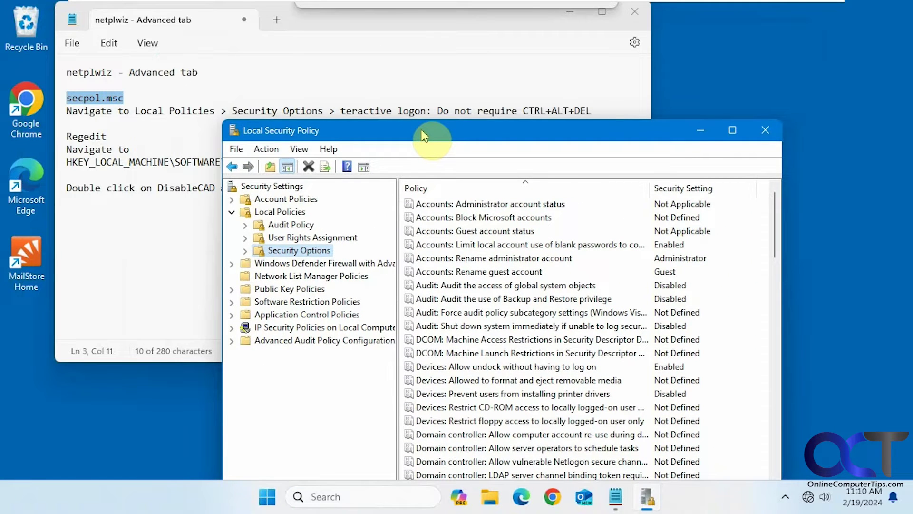
click(340, 112)
text(I)
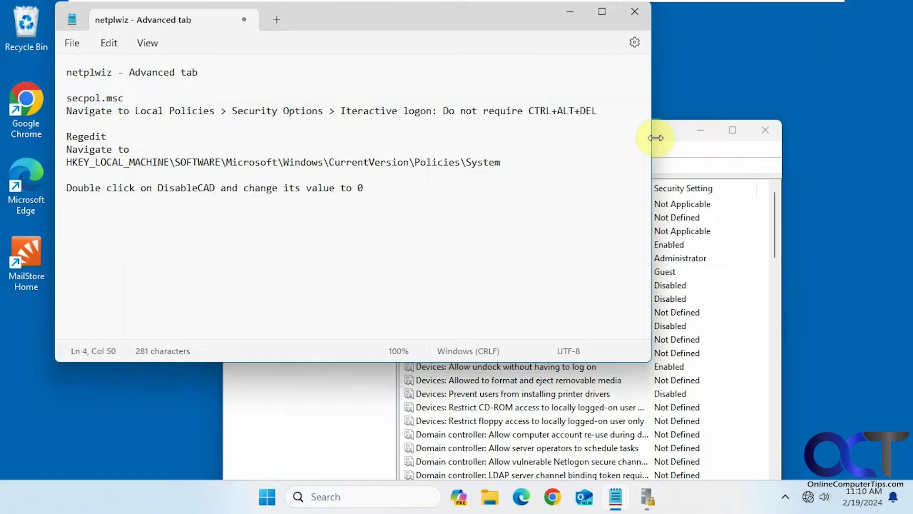
drag(661, 141, 653, 77)
click(464, 299)
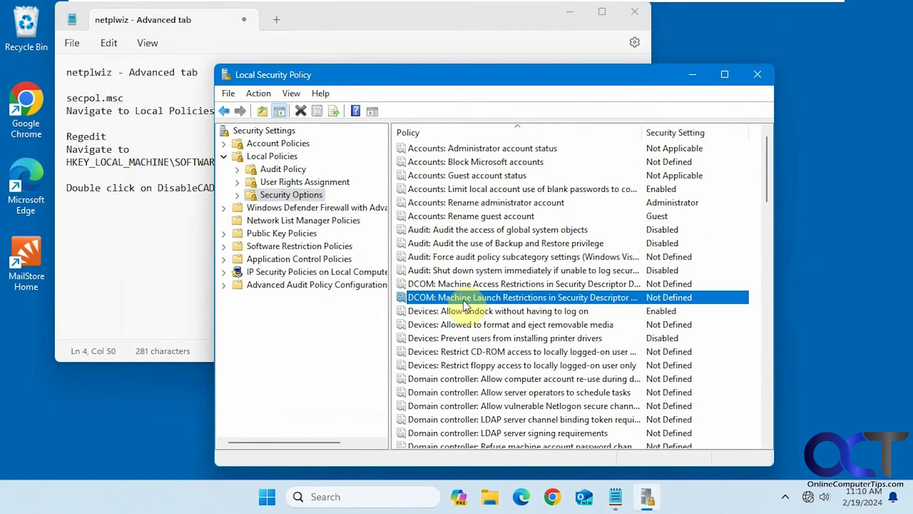
- Set 'Interactive logon: Do not require CTRL+ALT+DEL' to Disabled and apply it
key(i)
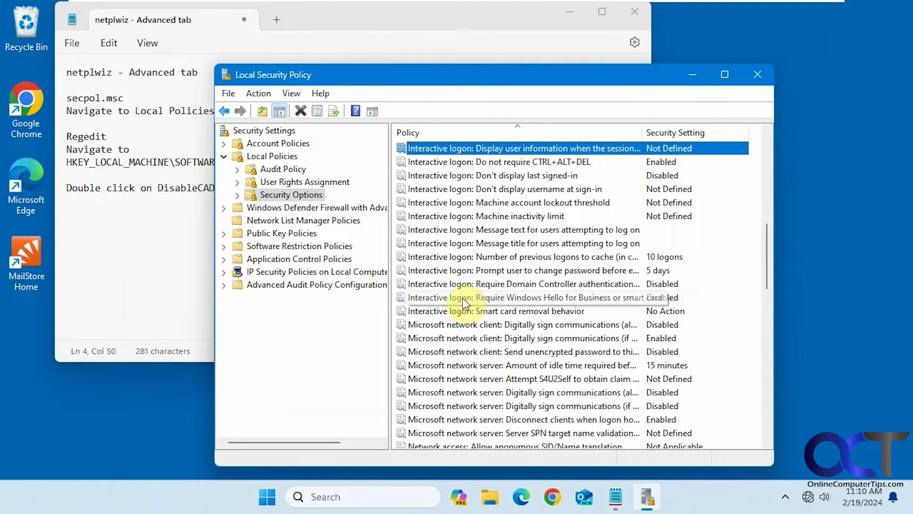
double_click(518, 161)
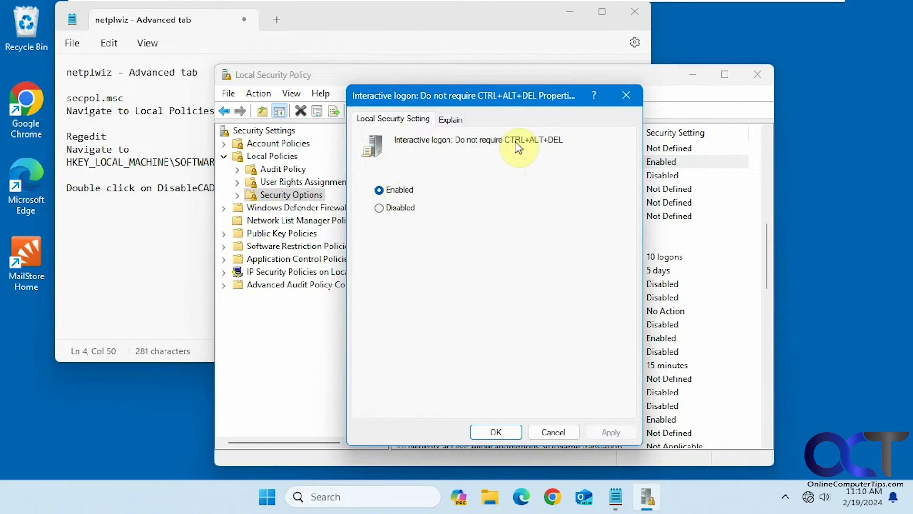
click(399, 209)
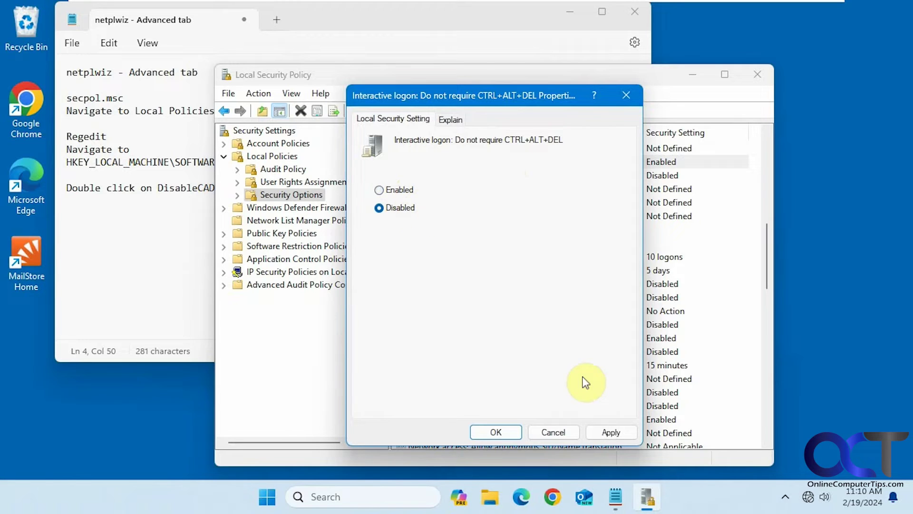
click(603, 431)
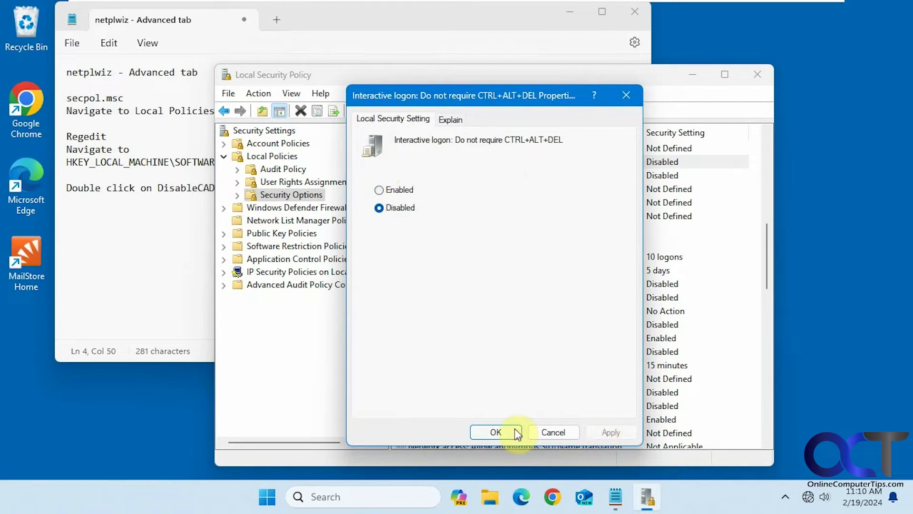
click(267, 497)
- Switch users, pass the Ctrl+Alt+Delete lock screen, sign back in with the PIN, and return to Local Security Policy
click(313, 449)
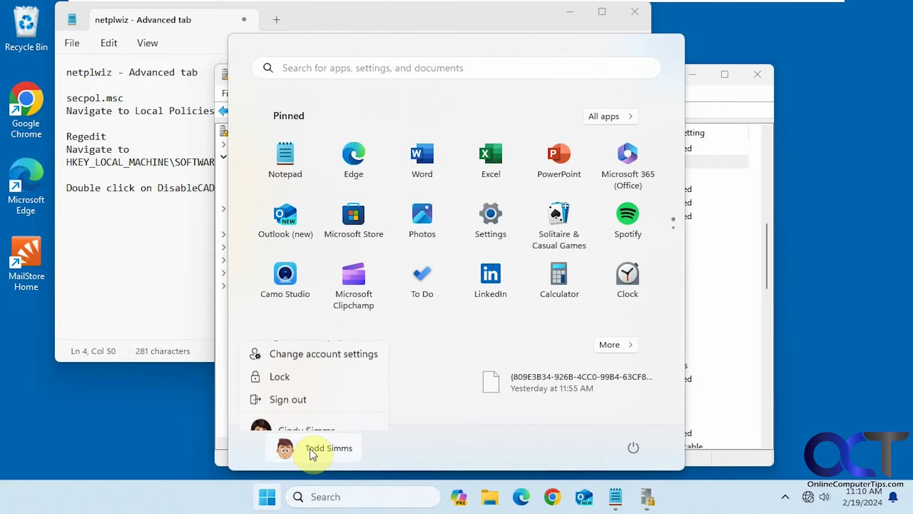
click(309, 406)
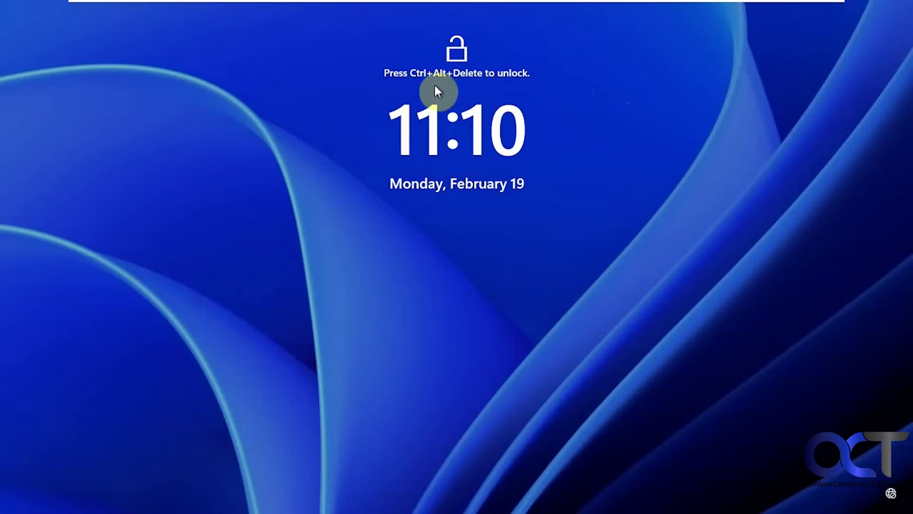
key(ctrl+alt+Delete)
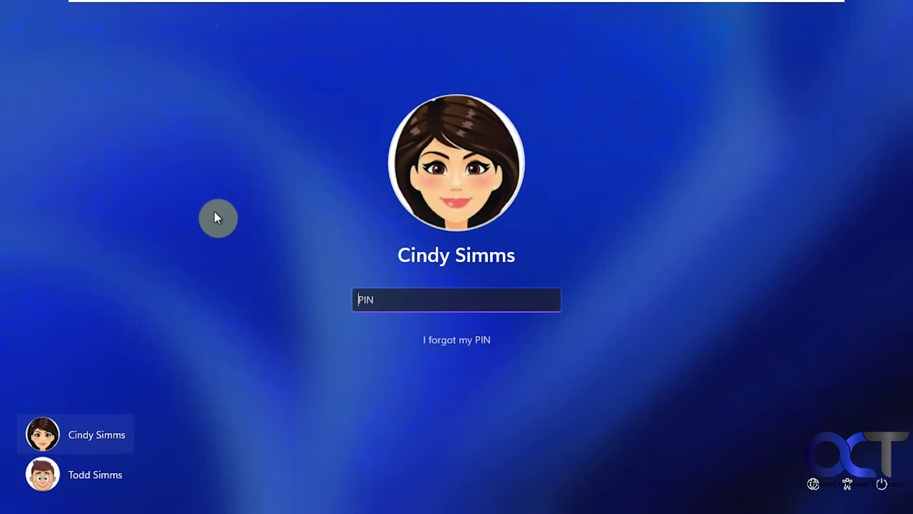
click(118, 478)
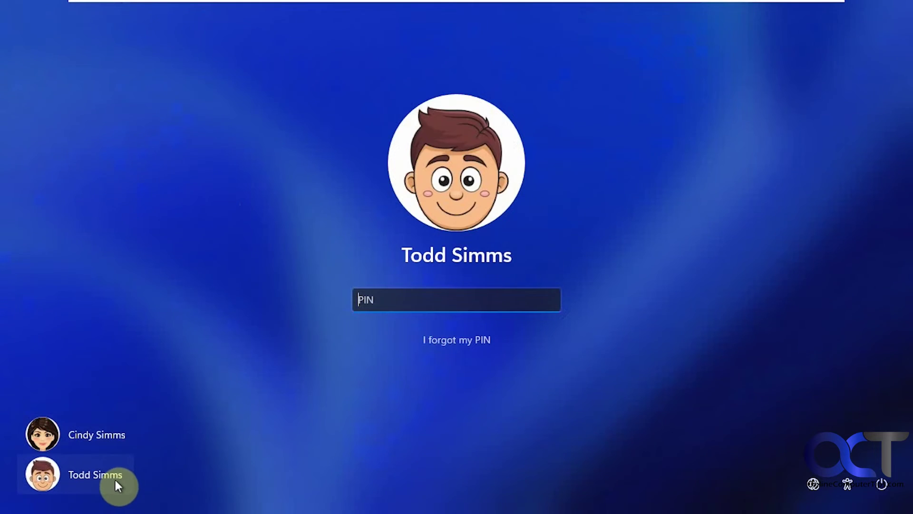
text(1234)
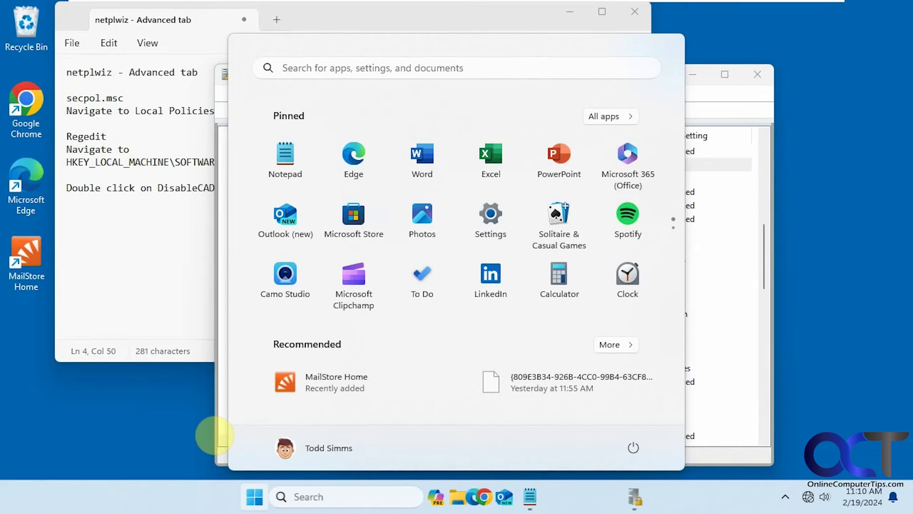
click(707, 89)
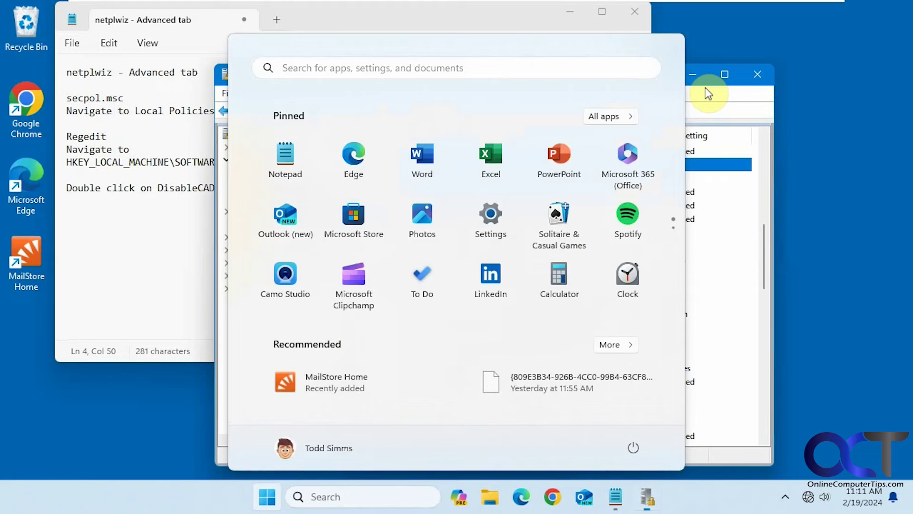
- Set 'Interactive logon: Do not require CTRL+ALT+DEL' to Enabled and confirm with OK
double_click(548, 164)
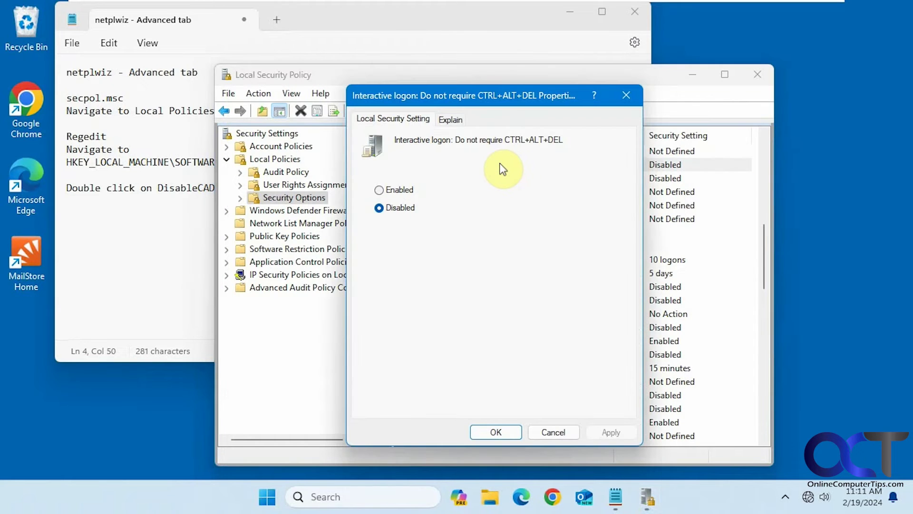
click(404, 191)
click(497, 433)
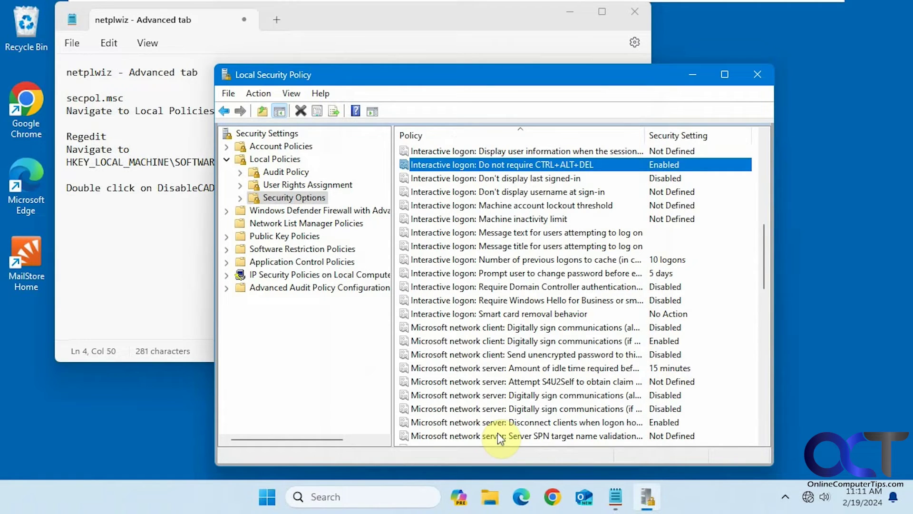
- Switch to the other account and sign back in with the PIN, no Ctrl+Alt+Delete needed
click(267, 497)
click(312, 450)
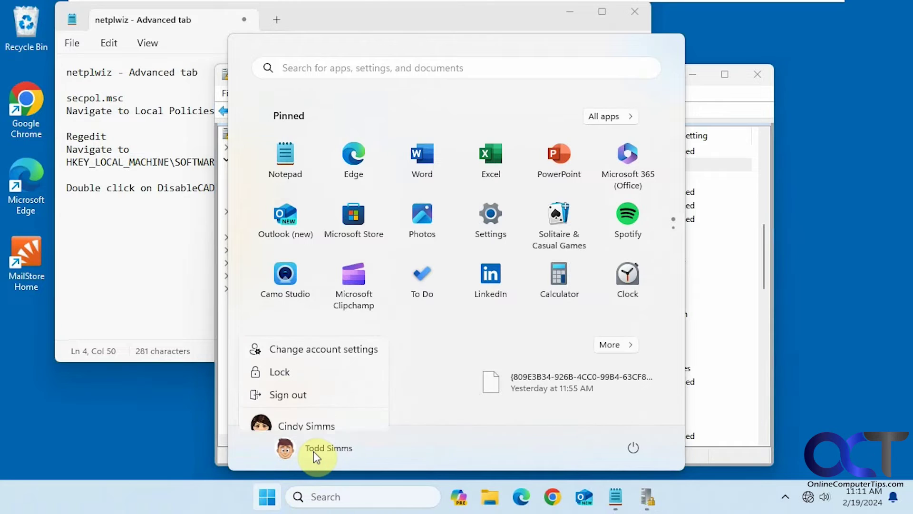
click(305, 427)
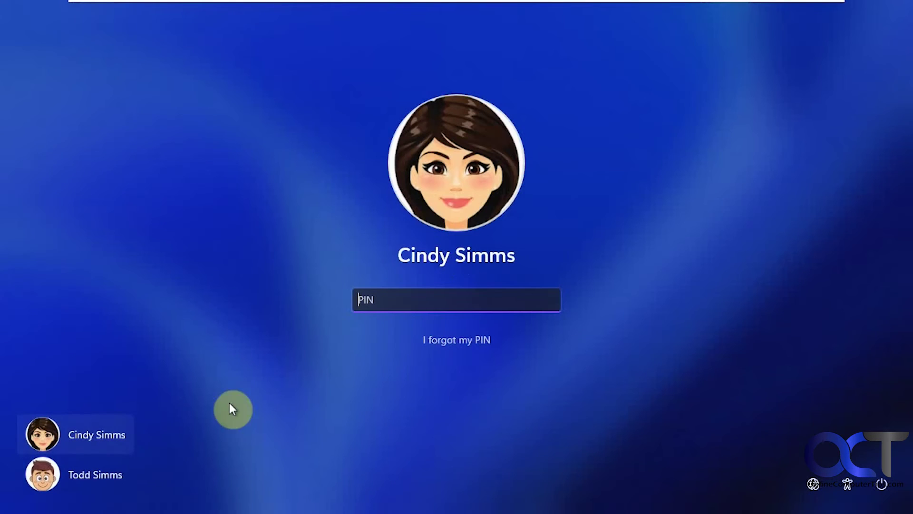
click(95, 479)
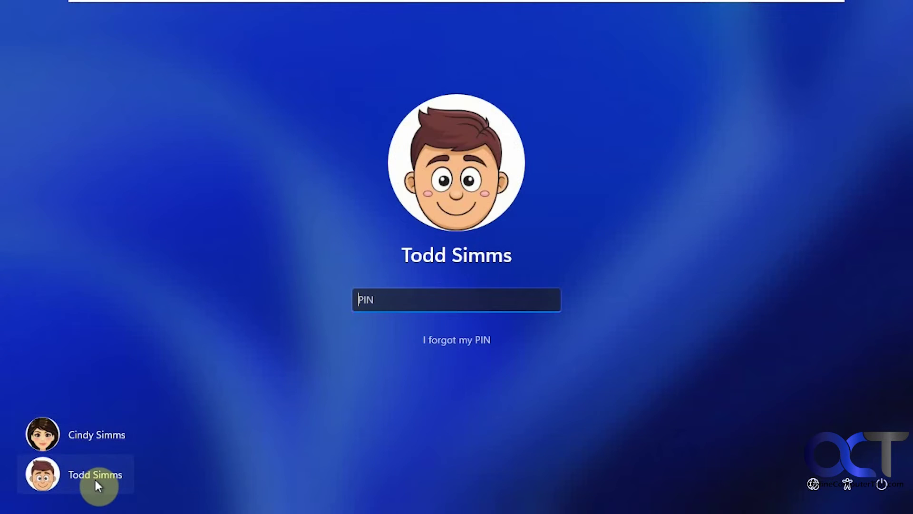
text(1234)
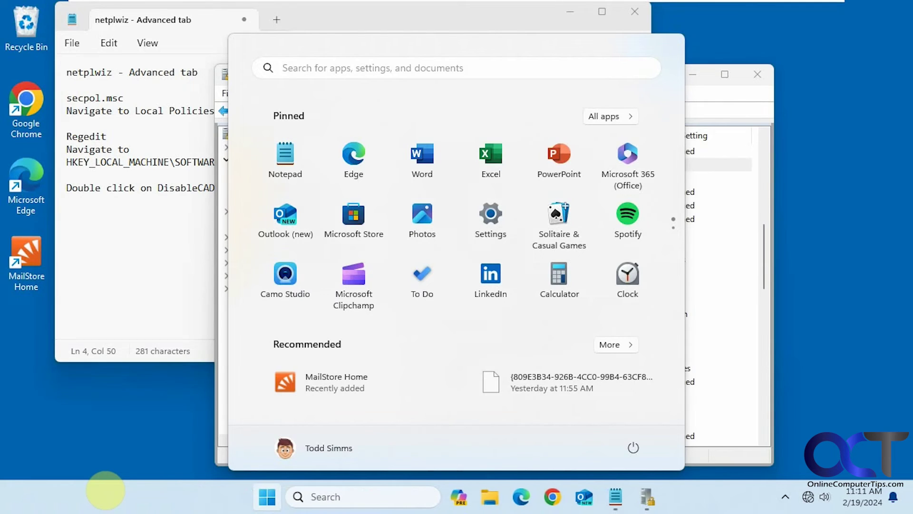
click(704, 83)
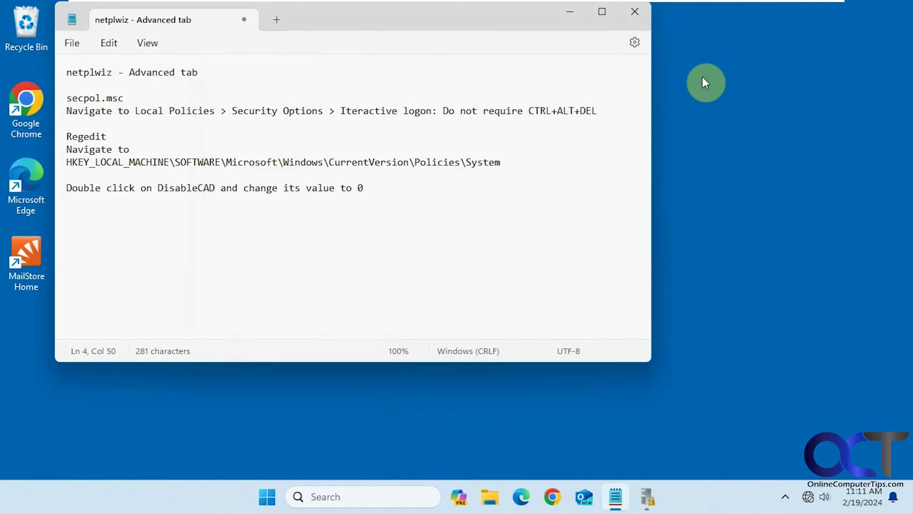
- Set the Do not require CTRL+ALT+DEL policy to Disabled and apply it
click(646, 497)
double_click(485, 165)
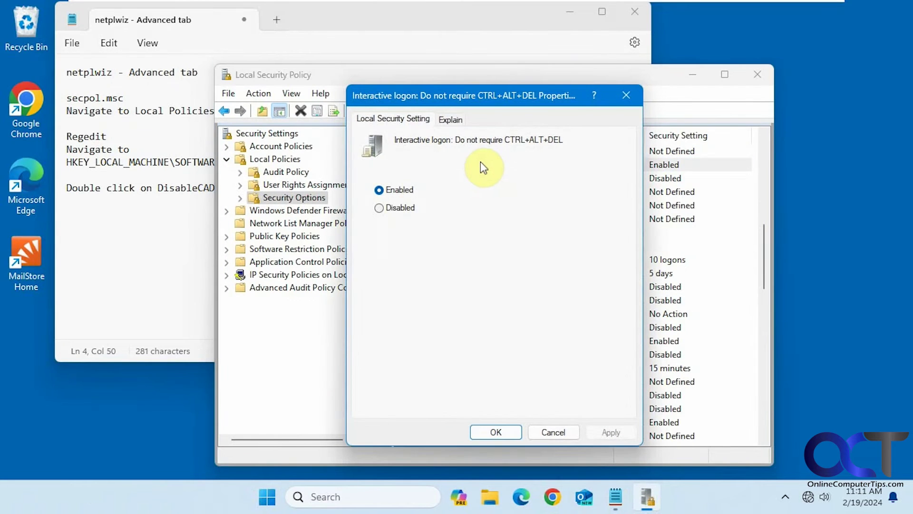
click(390, 208)
click(603, 430)
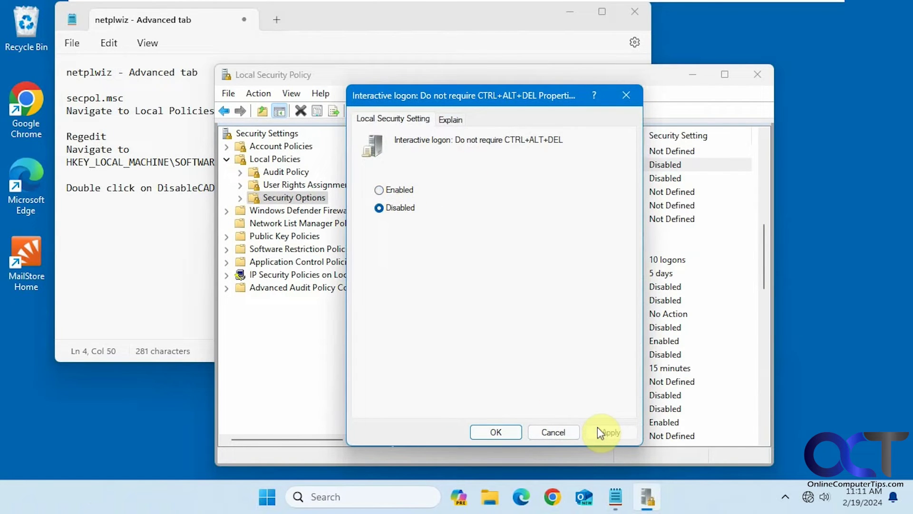
- Run netplwiz to see the secure sign-in option locked on the Advanced tab, then cancel
double_click(95, 74)
key(ctrl+c)
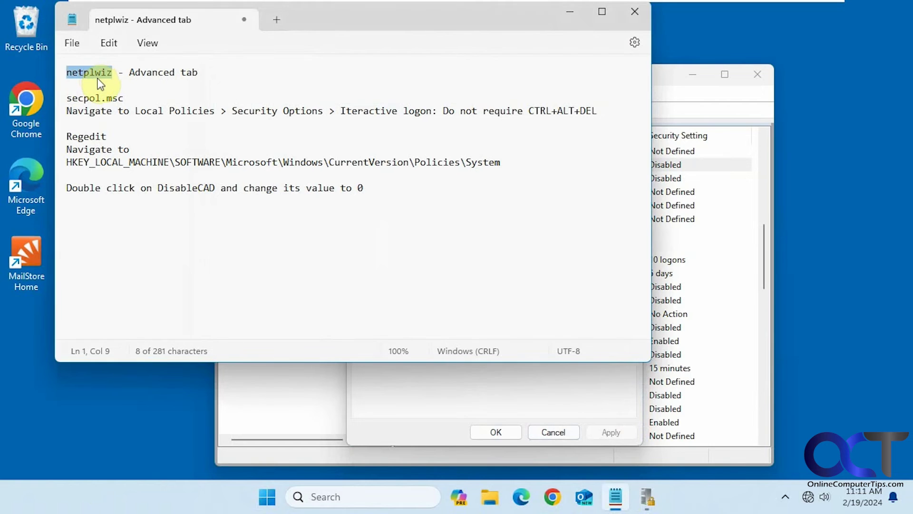
click(340, 496)
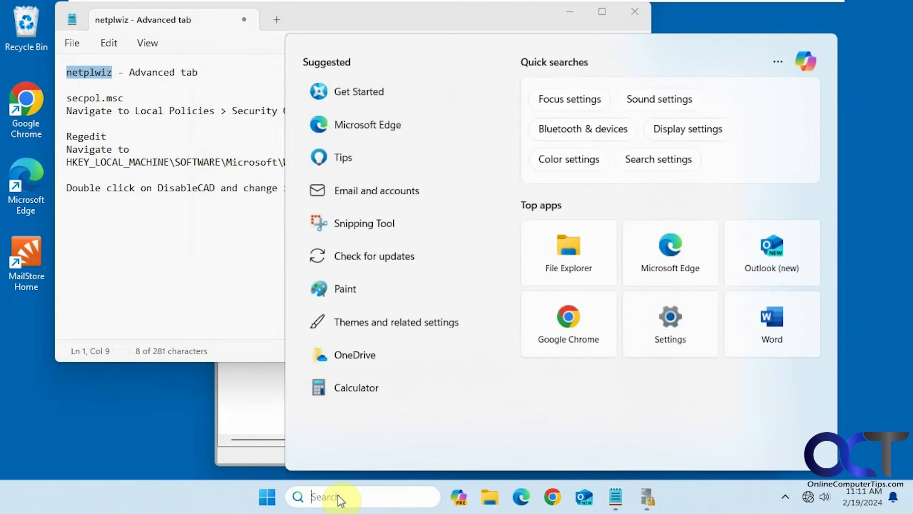
key(ctrl+v)
click(354, 143)
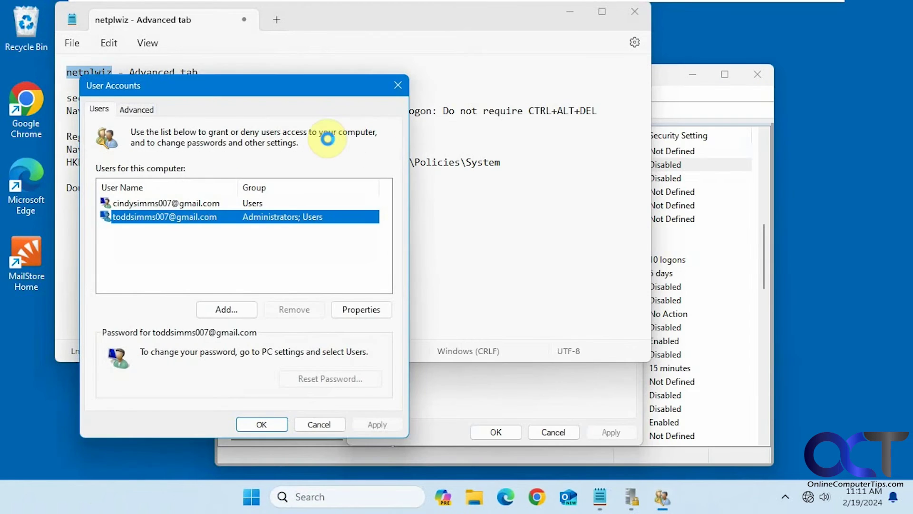
click(137, 109)
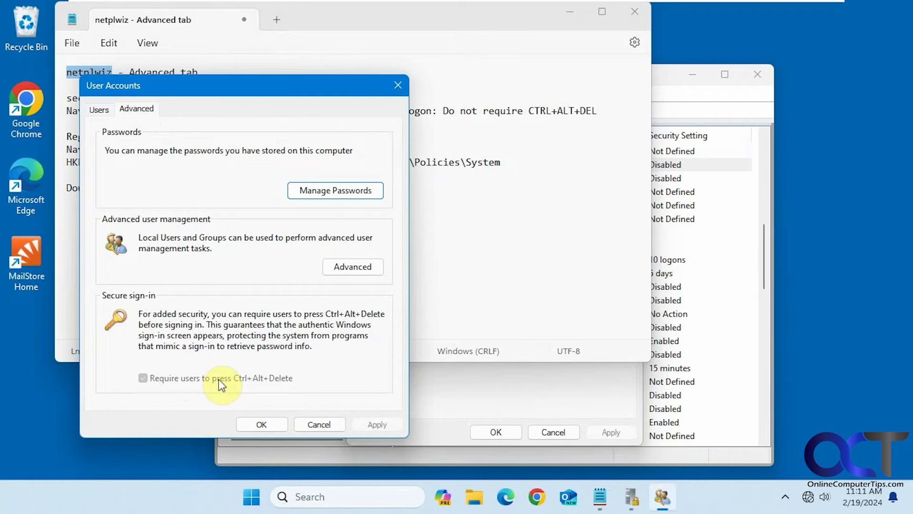
click(315, 422)
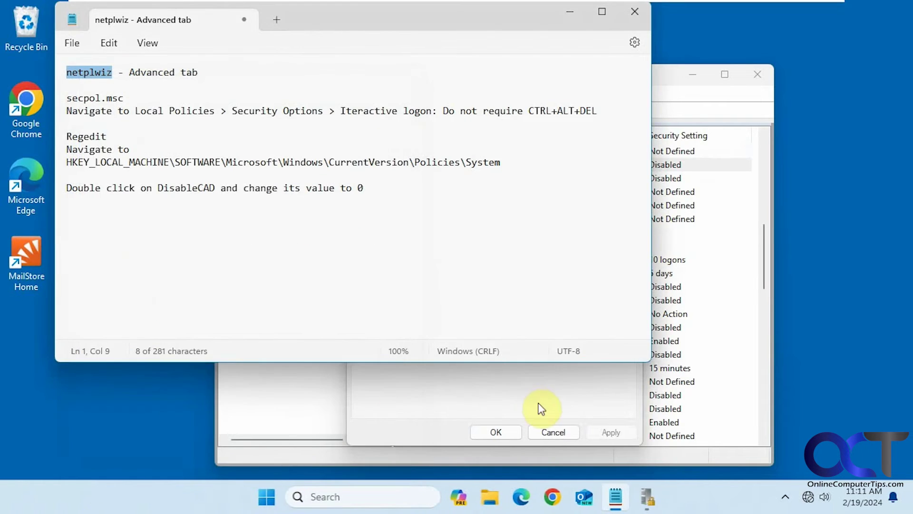
- Set the policy back to Enabled, apply, and close its properties with OK
click(538, 408)
click(403, 189)
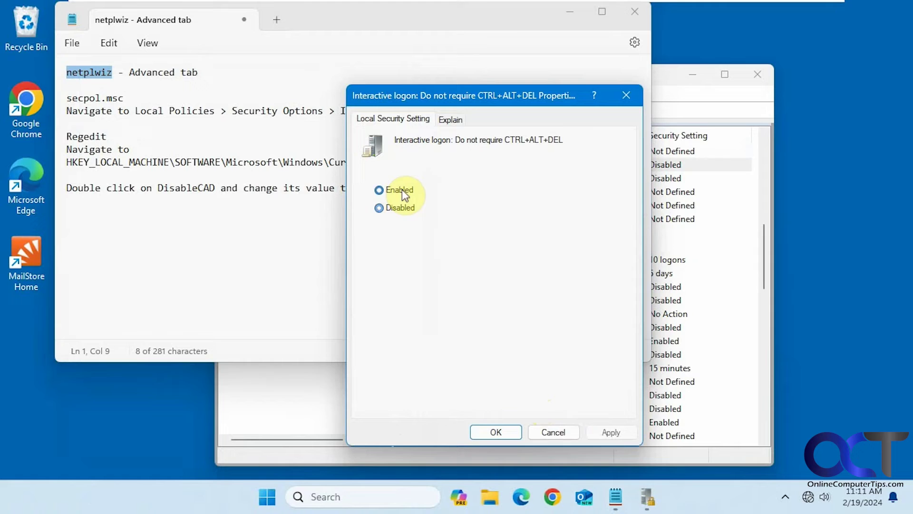
click(605, 432)
click(495, 431)
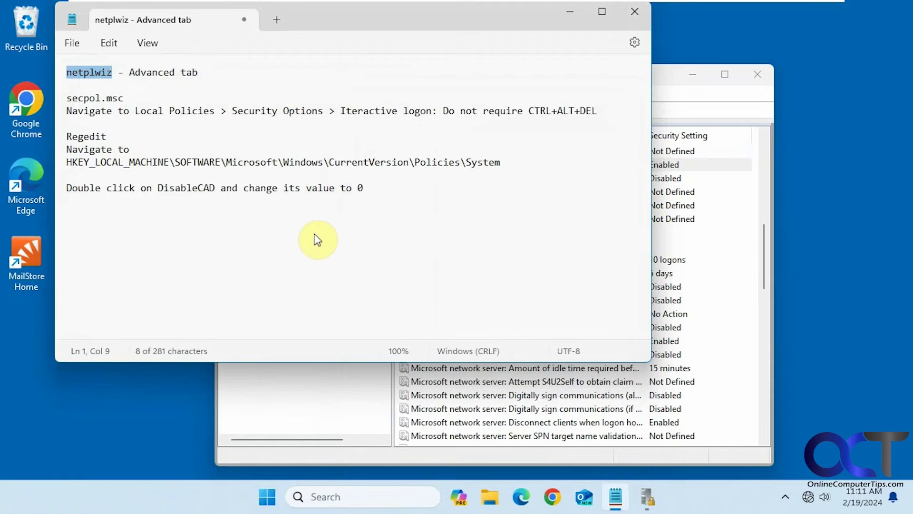
- Launch Registry Editor via regedit search and allow it to run as administrator
drag(500, 161, 505, 162)
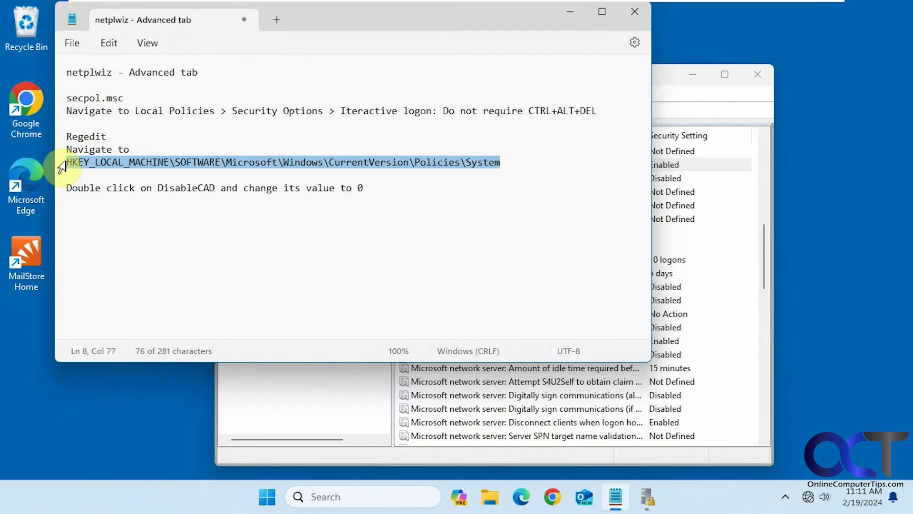
click(353, 496)
text(regedit)
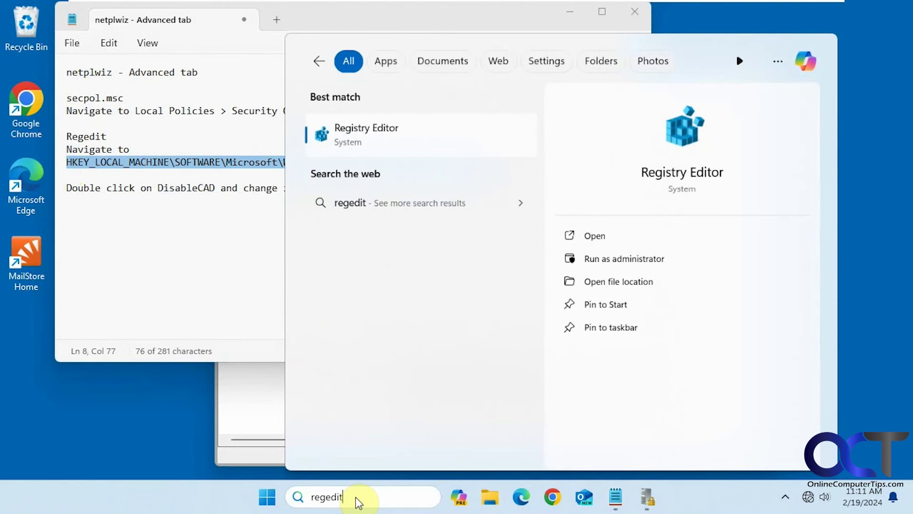
click(432, 151)
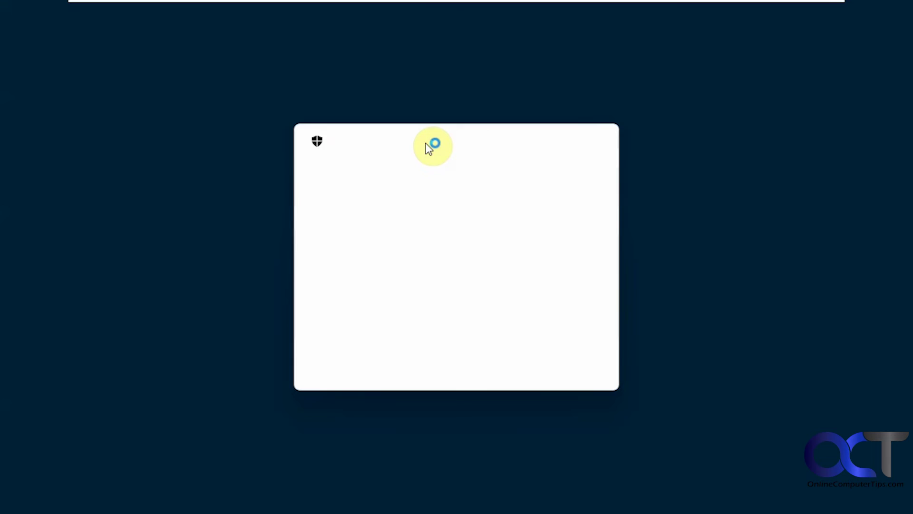
click(396, 361)
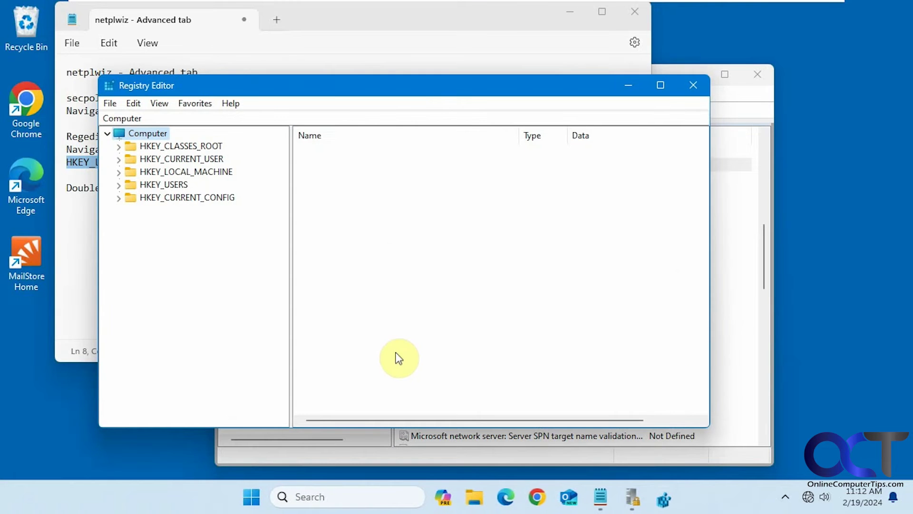
- Go to HKEY_LOCAL_MACHINE\...\Policies\System and change DisableCAD from 1 to 0
click(319, 117)
text(HKEY_LOCAL_MACHINE\SOFTWARE\Microsoft\Windows\CurrentVersion\Policies\System)
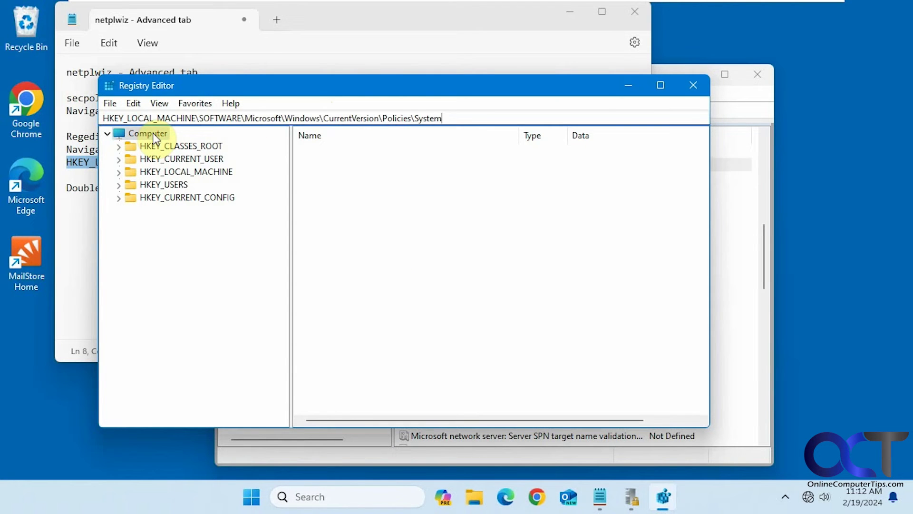
key(Return)
drag(252, 86, 351, 73)
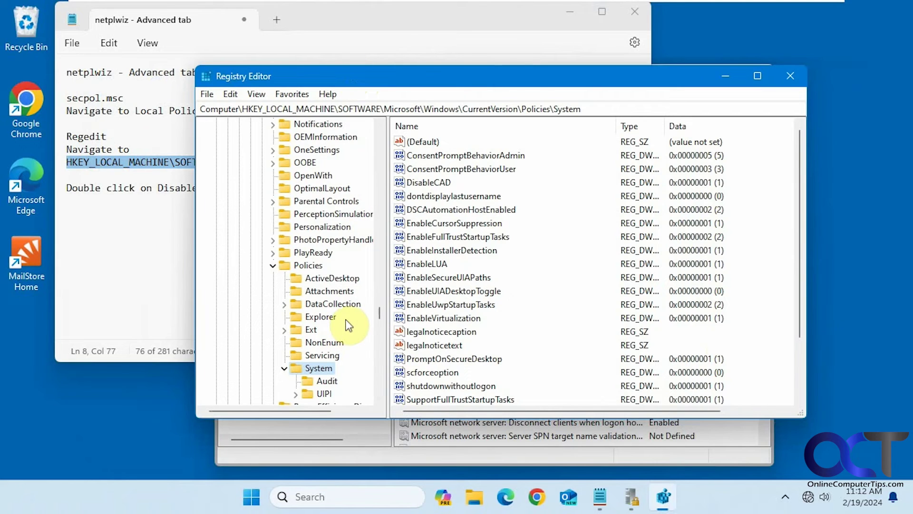
double_click(432, 183)
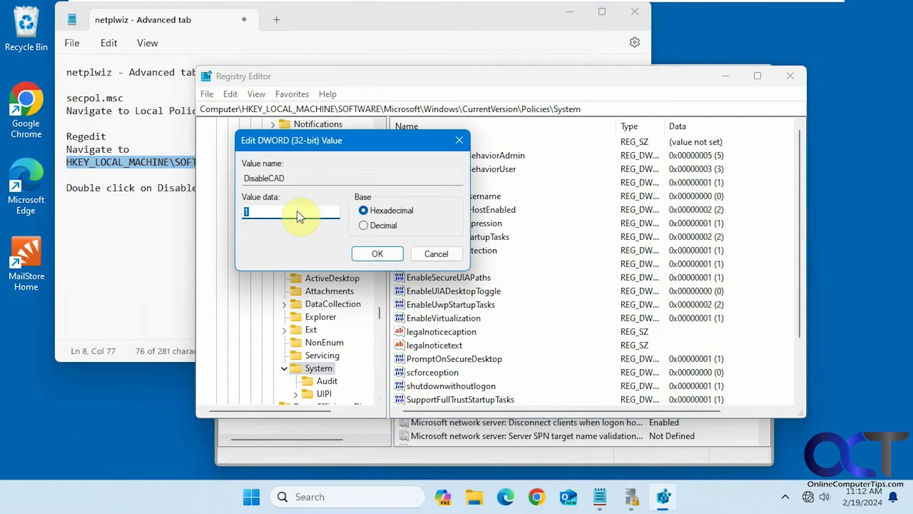
text(0)
click(378, 253)
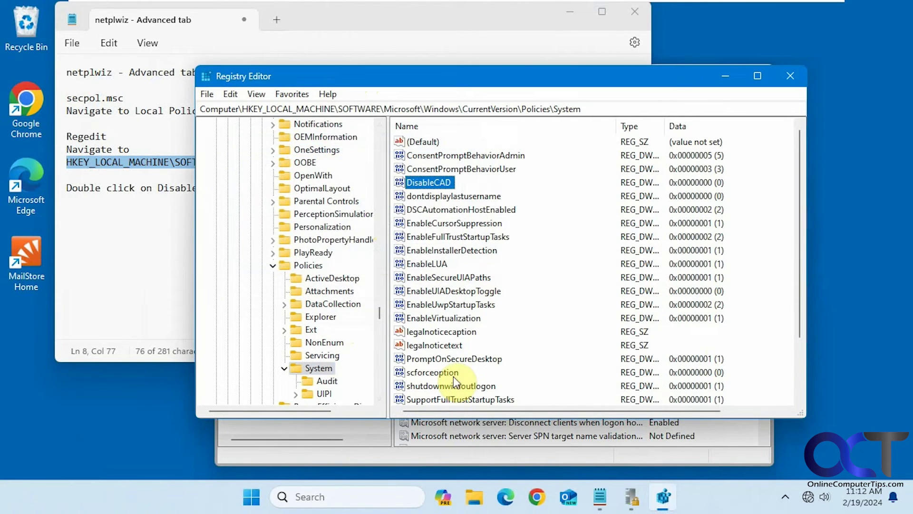
- Switch to the other account, pass the lock screen, and sign back in with the PIN
click(252, 499)
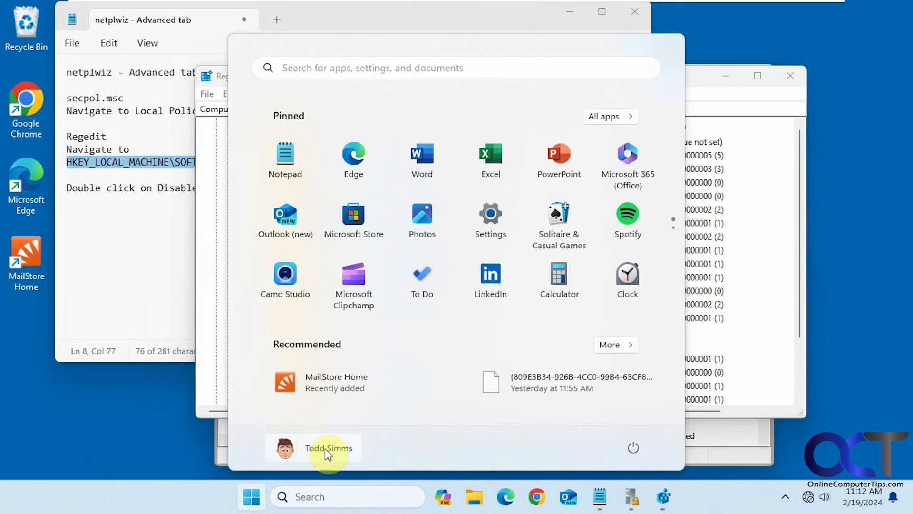
click(324, 448)
click(287, 415)
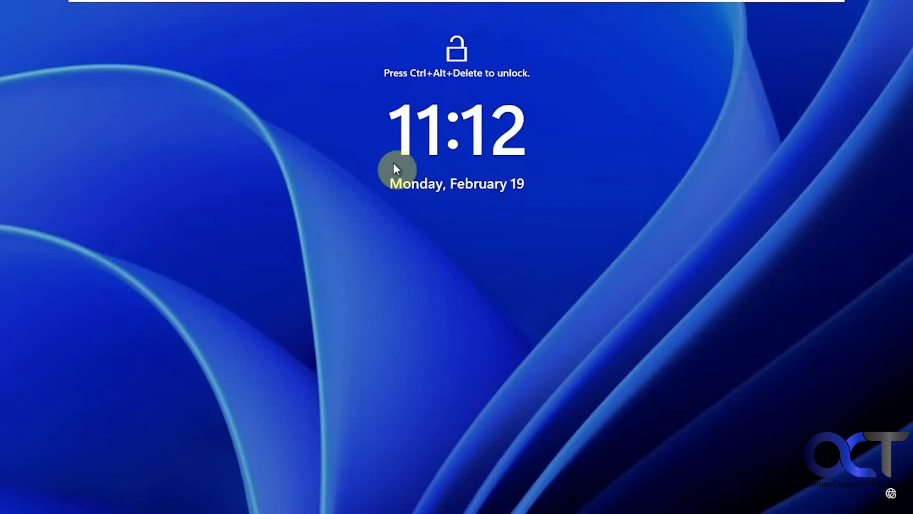
click(392, 161)
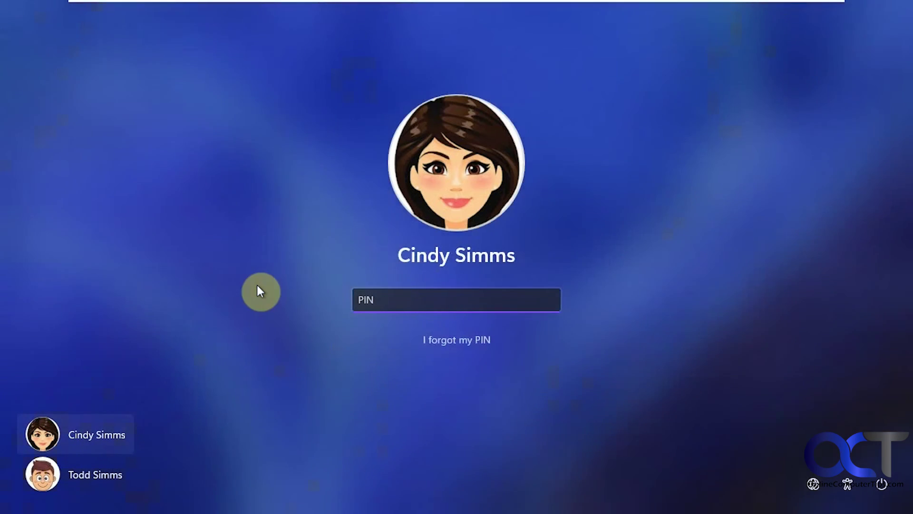
click(104, 475)
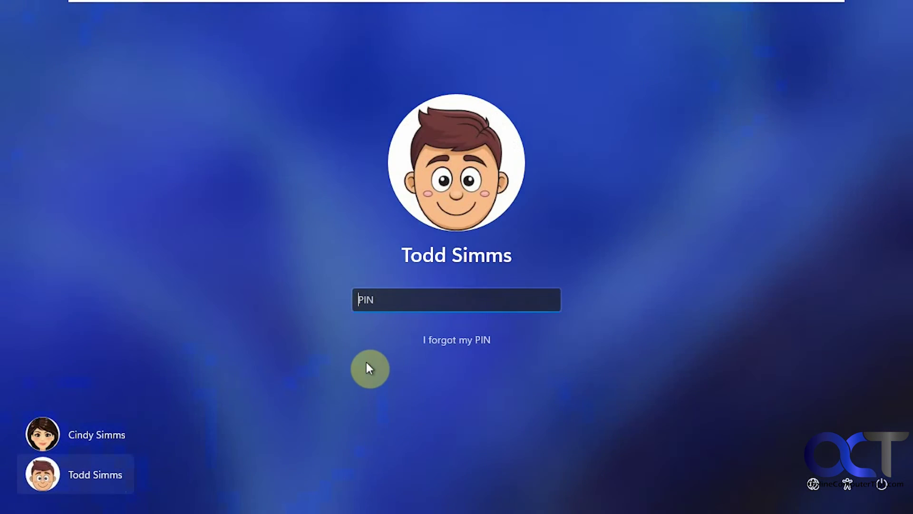
text(1234)
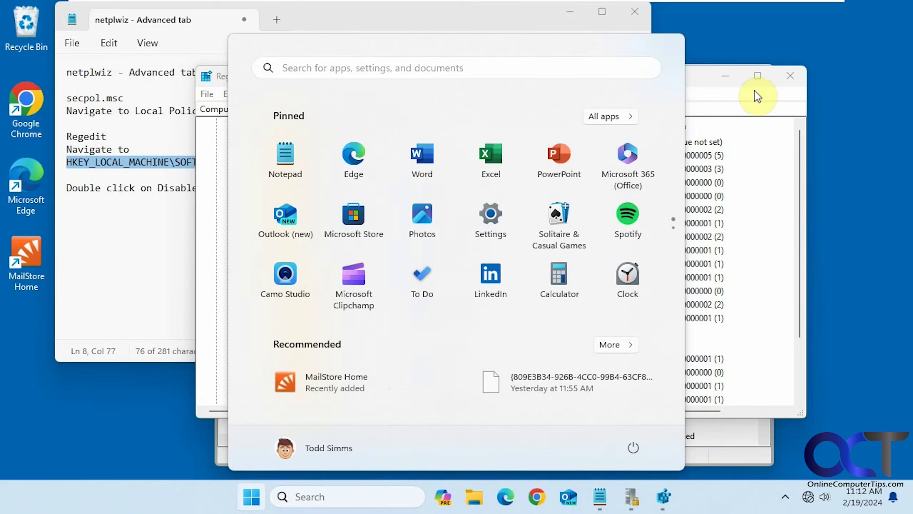
click(697, 75)
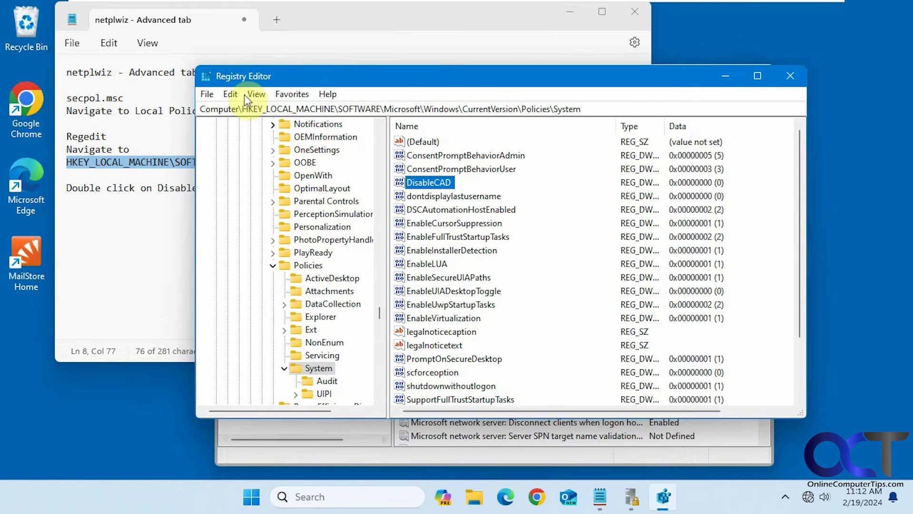
- Run netplwiz from the notes, check the Advanced tab's secure sign-in option, then cancel
click(66, 64)
double_click(87, 72)
key(ctrl+c)
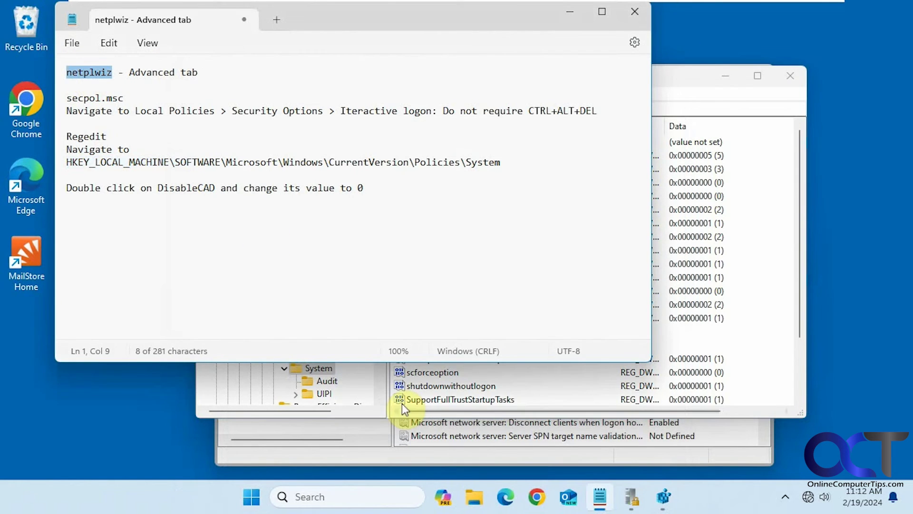
click(367, 498)
key(ctrl+v)
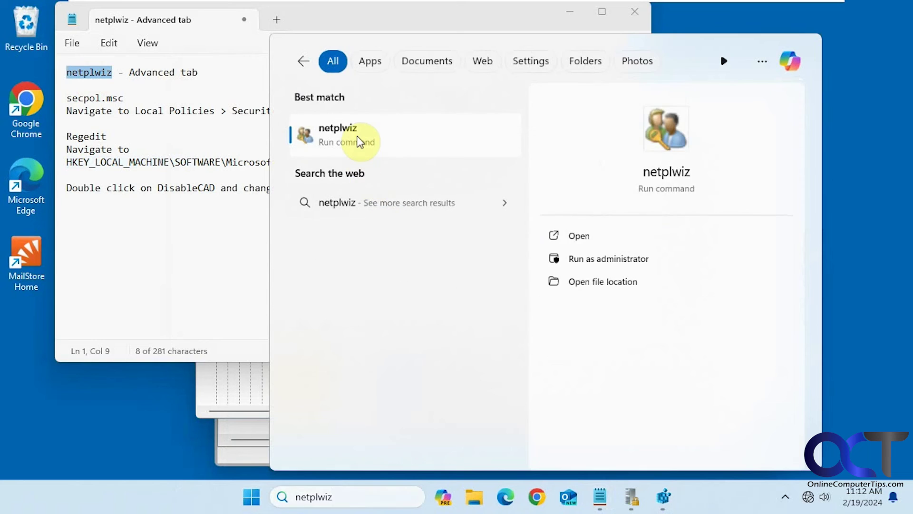
click(357, 138)
click(90, 54)
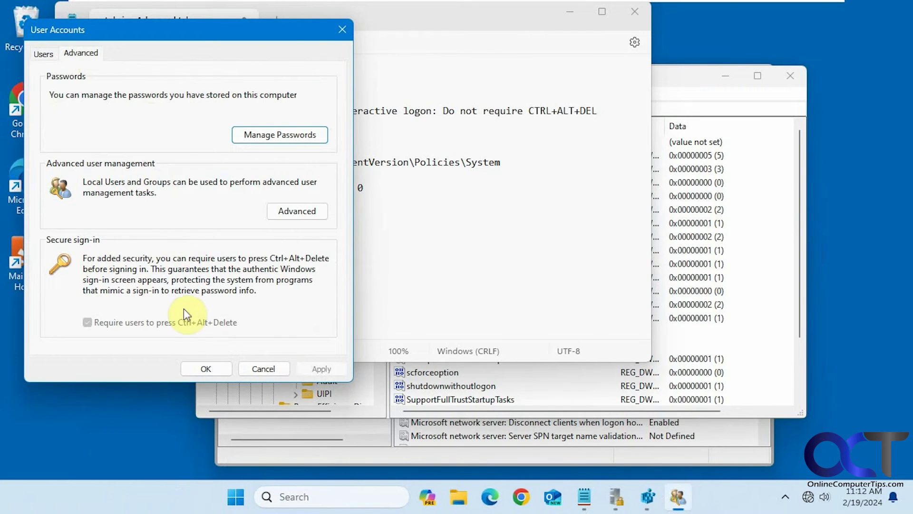
click(264, 369)
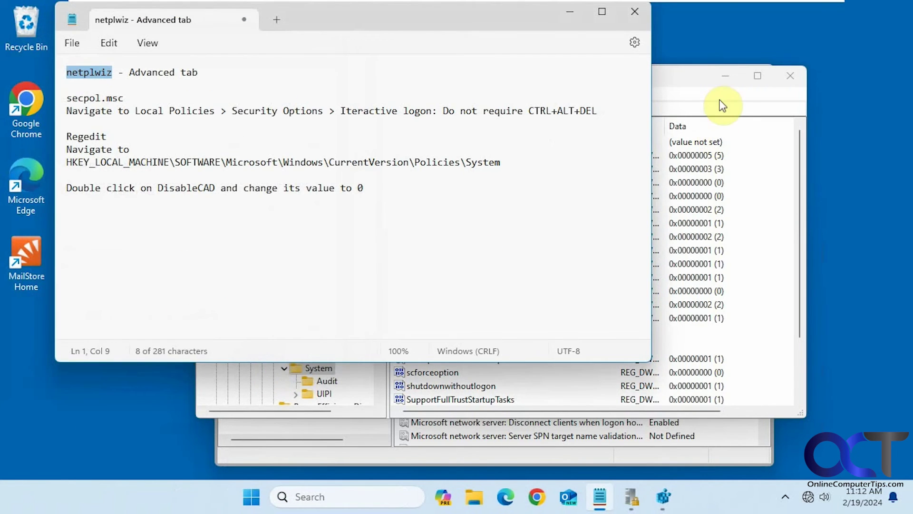
- Change the DisableCAD registry value back to 1
click(687, 79)
double_click(420, 182)
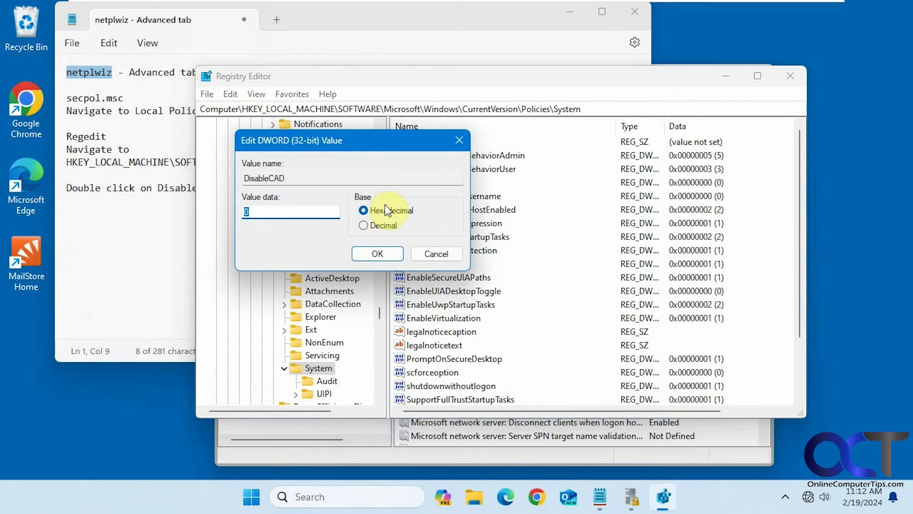
text(1)
click(381, 254)
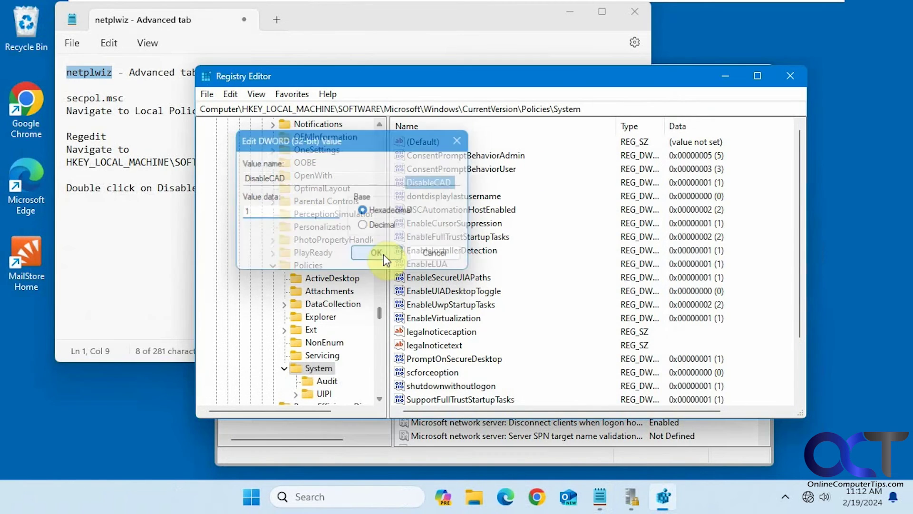
- Switch users from Start and sign back in to the original account with the PIN
click(251, 497)
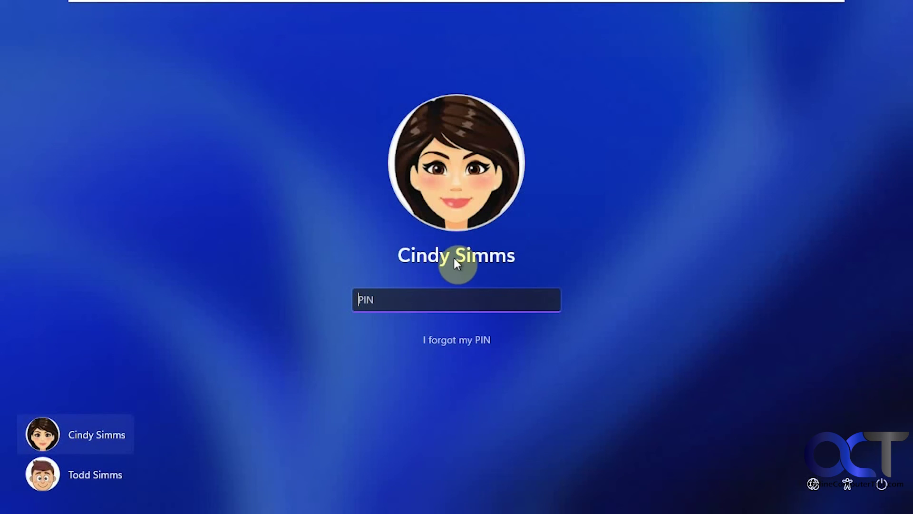
click(108, 474)
text(1234)
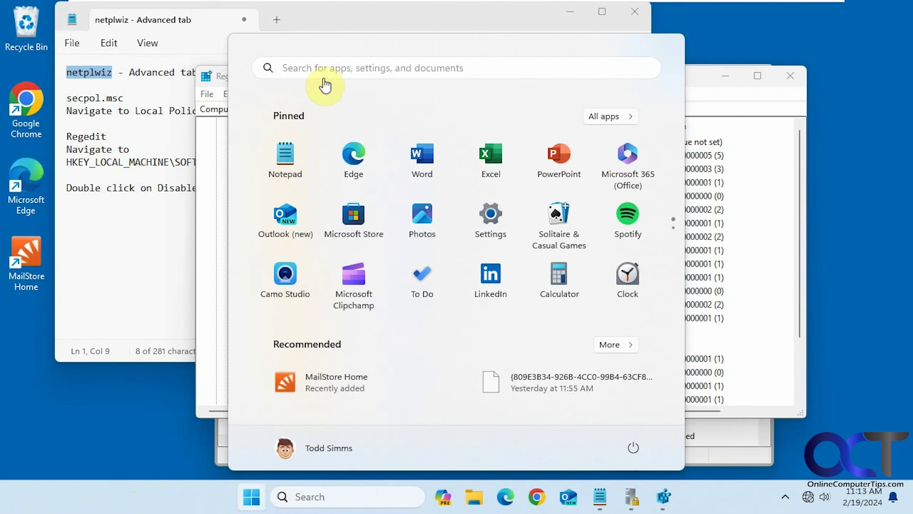
- Dismiss the Start menu and bring the Notepad notes on netplwiz, secpol.msc and Regedit forward
click(354, 16)
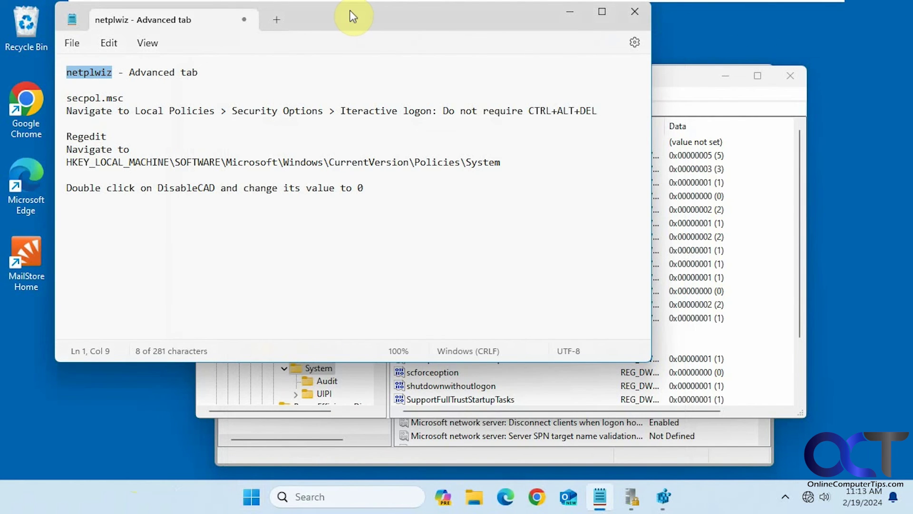